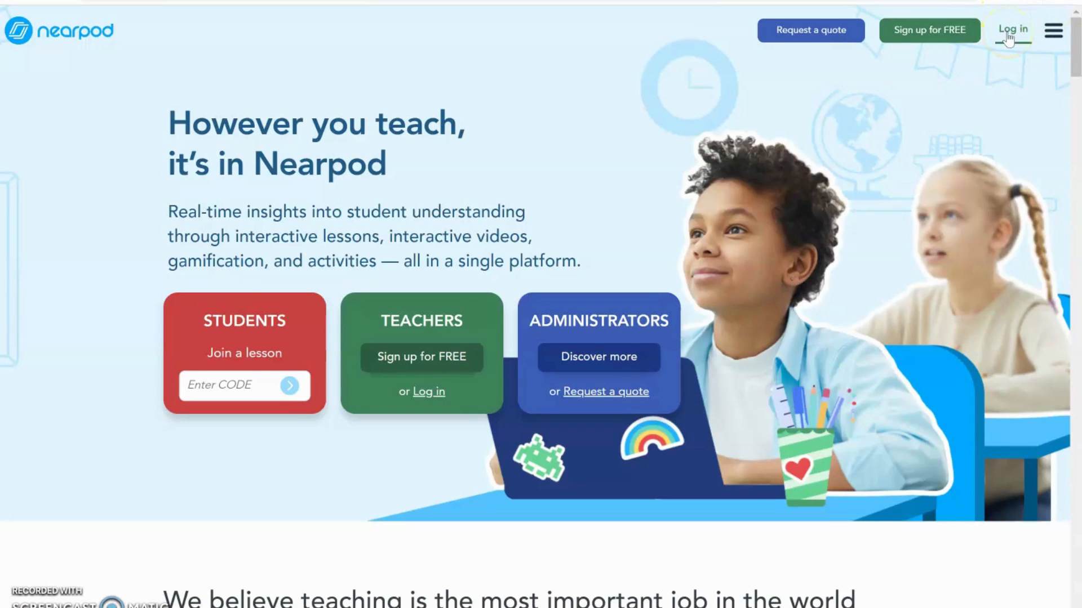
# Step: Log in to the Nearpod account with the saved school email and password
pyautogui.click(1008, 35)
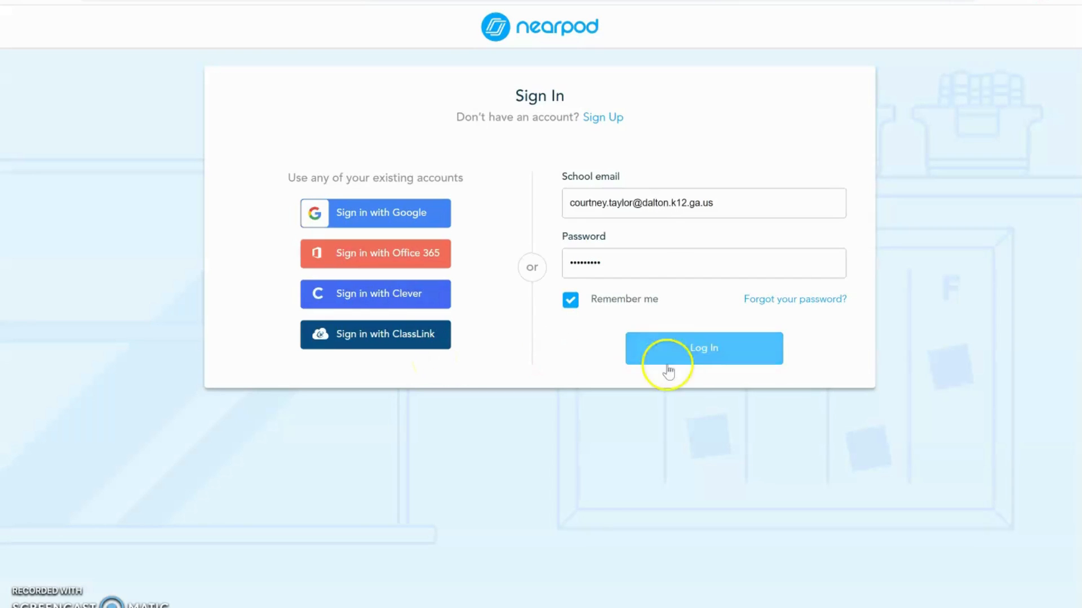
pyautogui.click(692, 349)
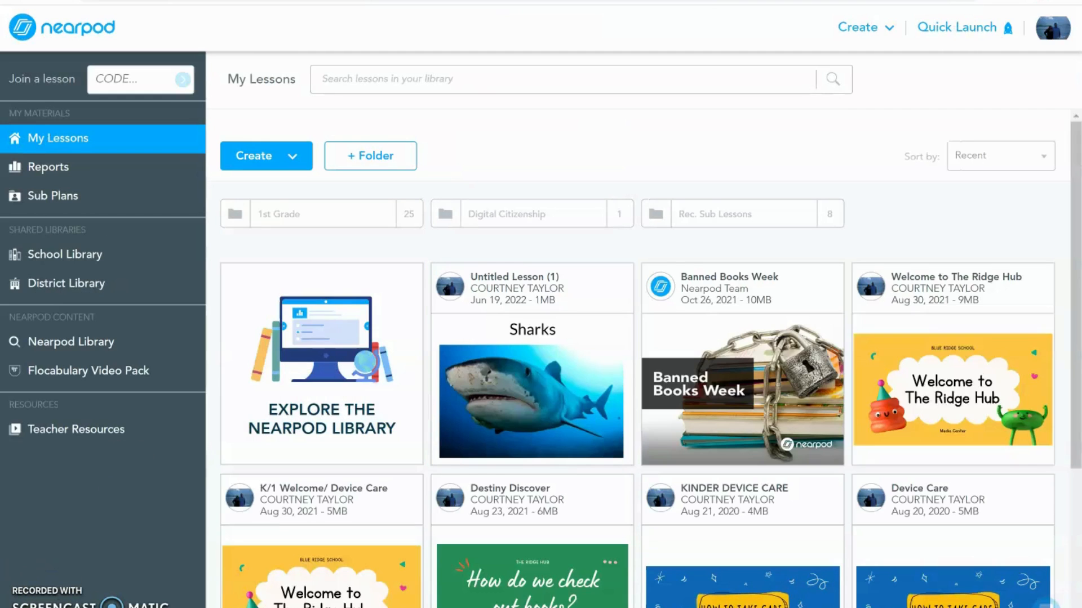
# Step: Create a new lesson from My Lessons
pyautogui.moveTo(545, 342)
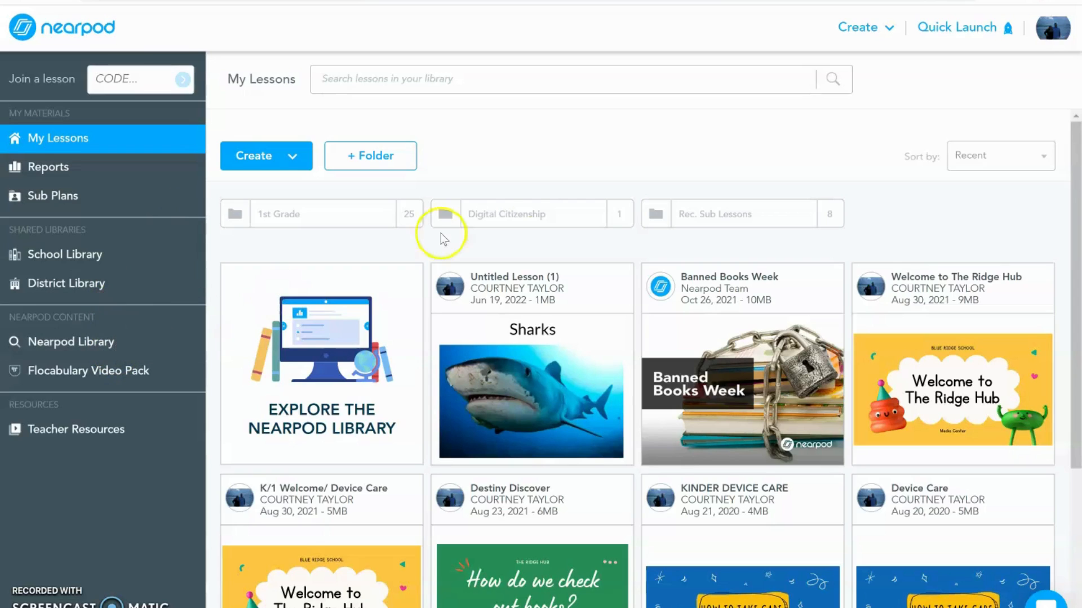
pyautogui.click(254, 160)
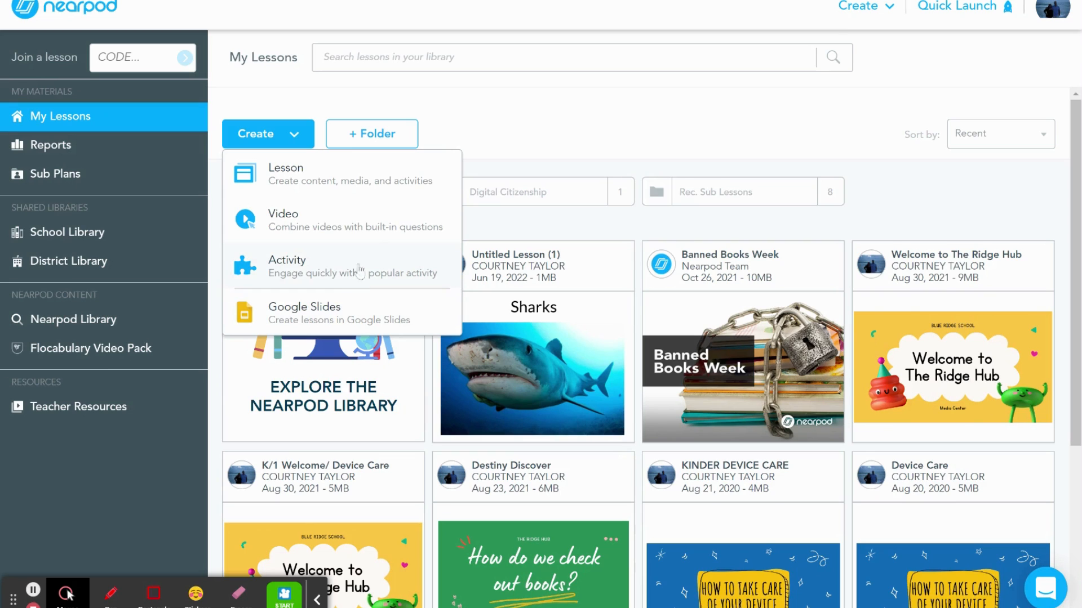
pyautogui.click(296, 172)
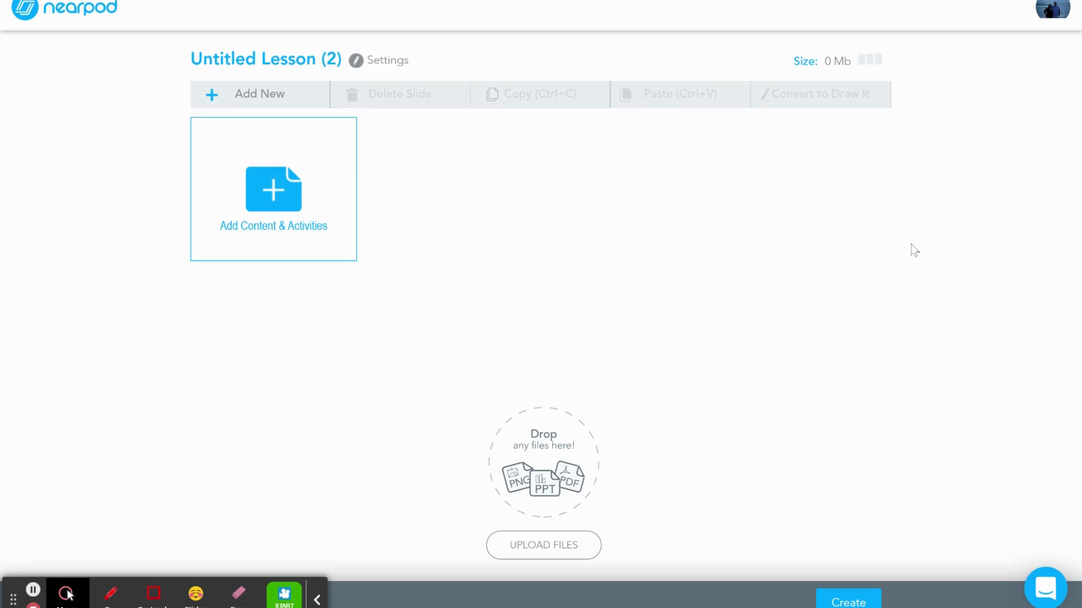
# Step: Add a Slides content slide to the lesson and title it "Sharks"
pyautogui.click(249, 210)
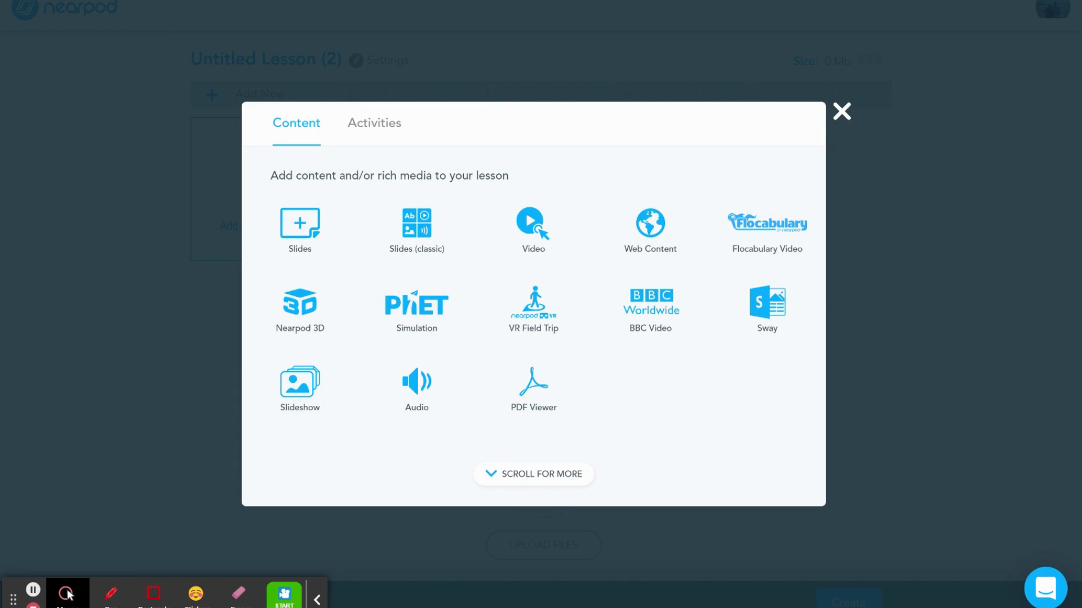
pyautogui.click(308, 233)
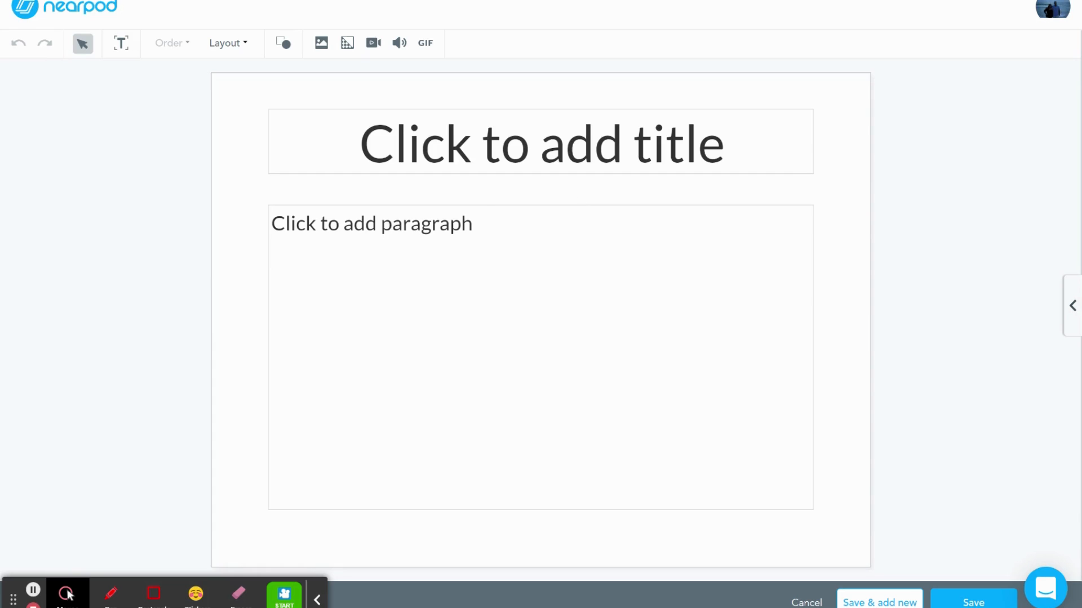
pyautogui.click(542, 140)
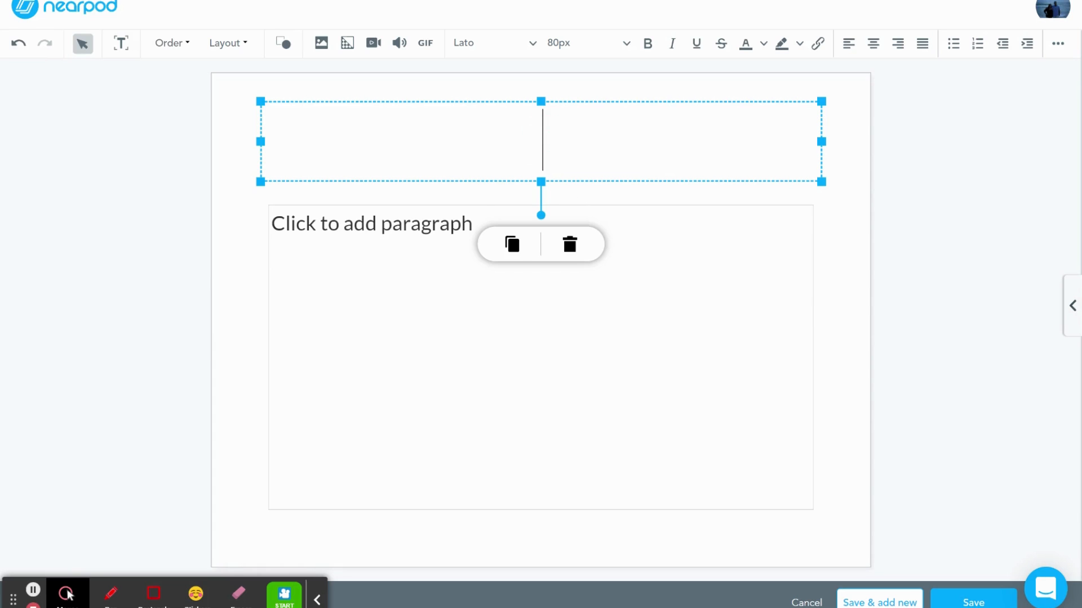
pyautogui.write('Sharks')
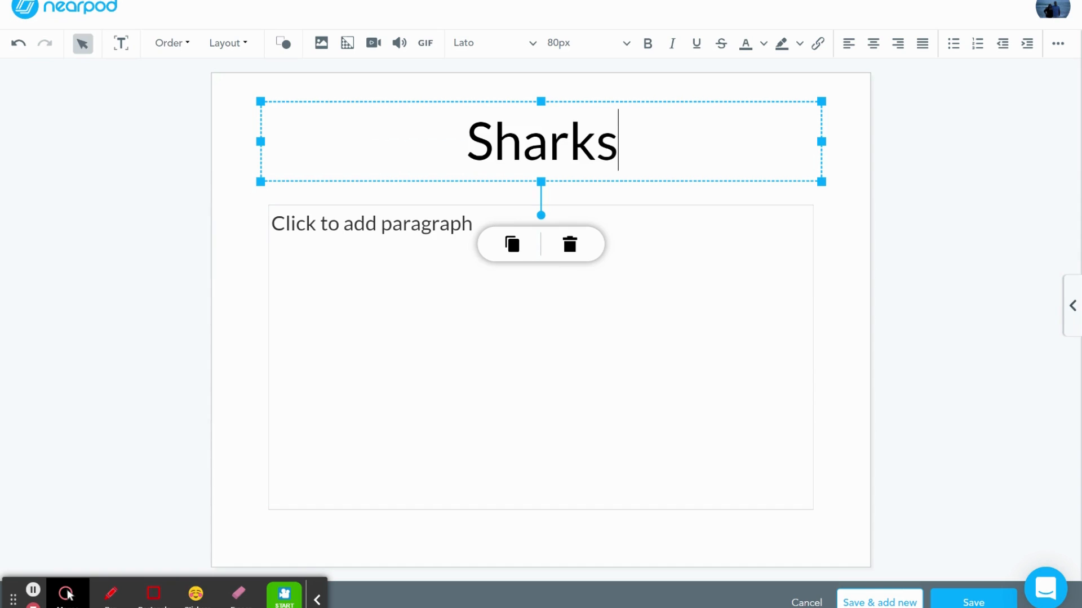
# Step: Search for "sharks" images and insert a photo of a shark swimming in blue water near the surface on the slide
pyautogui.click(435, 322)
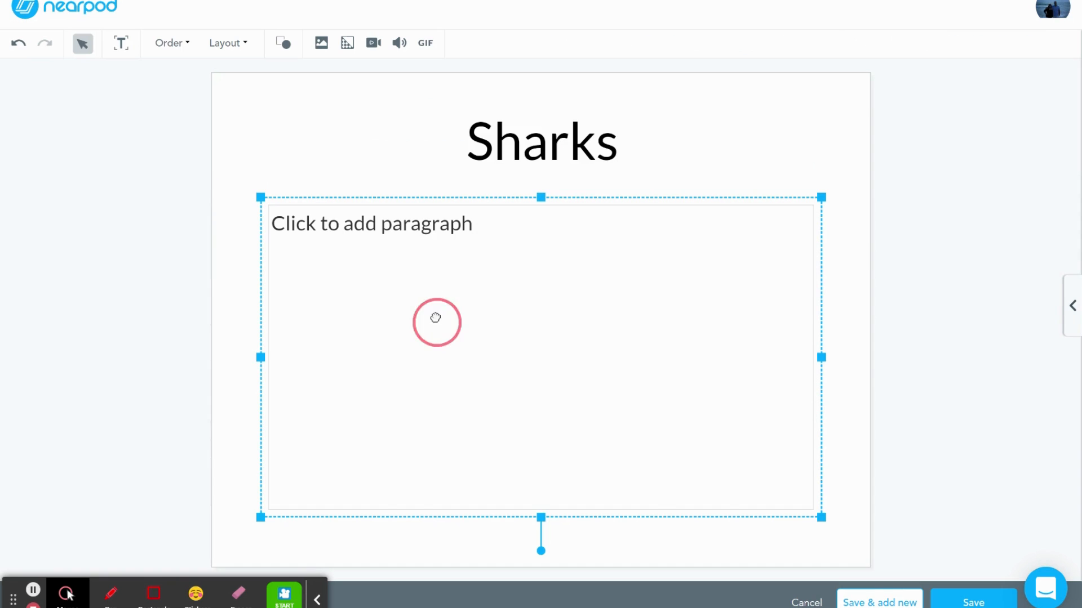
pyautogui.click(323, 46)
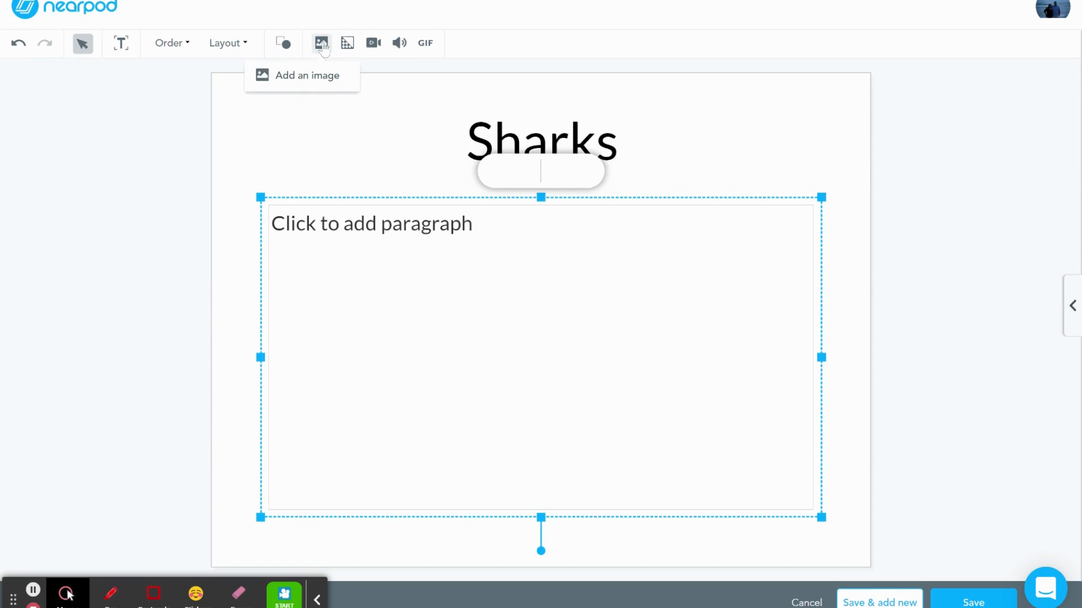
pyautogui.click(289, 79)
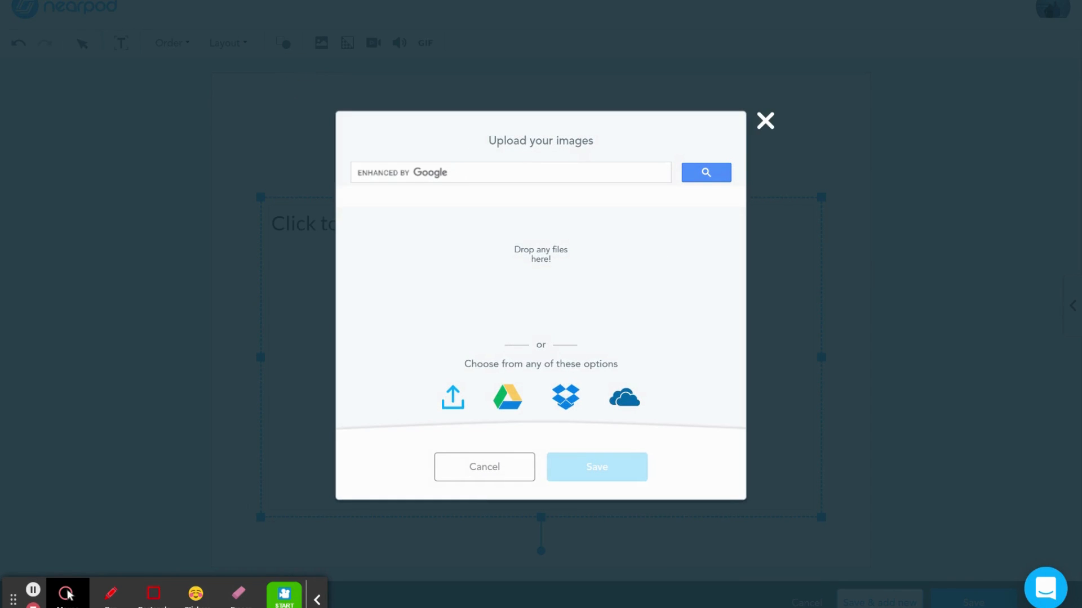
pyautogui.click(456, 172)
pyautogui.write('sharks')
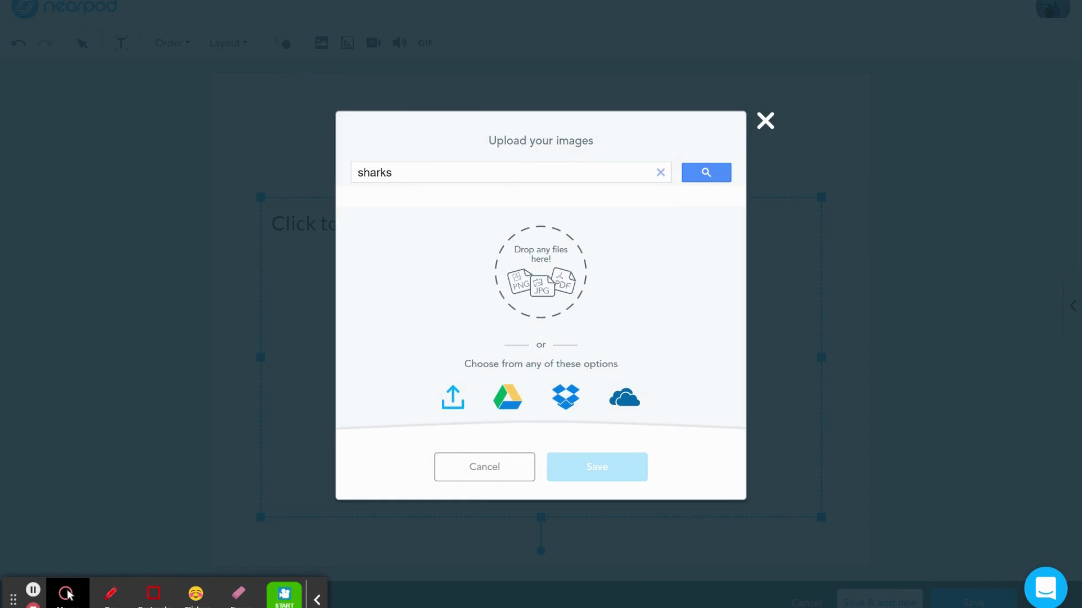
pyautogui.press('Return')
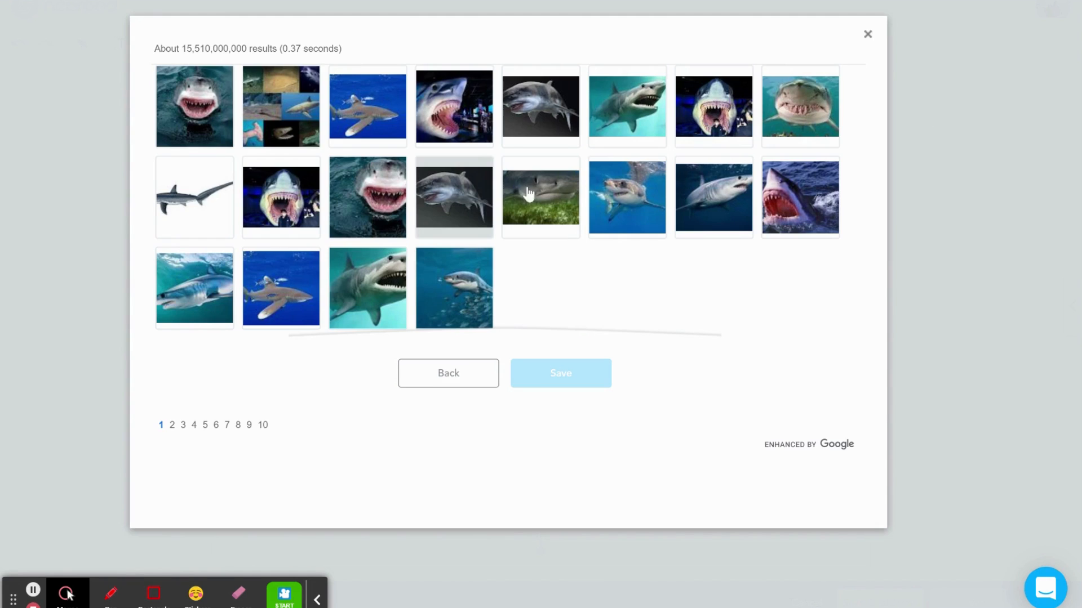
pyautogui.click(621, 204)
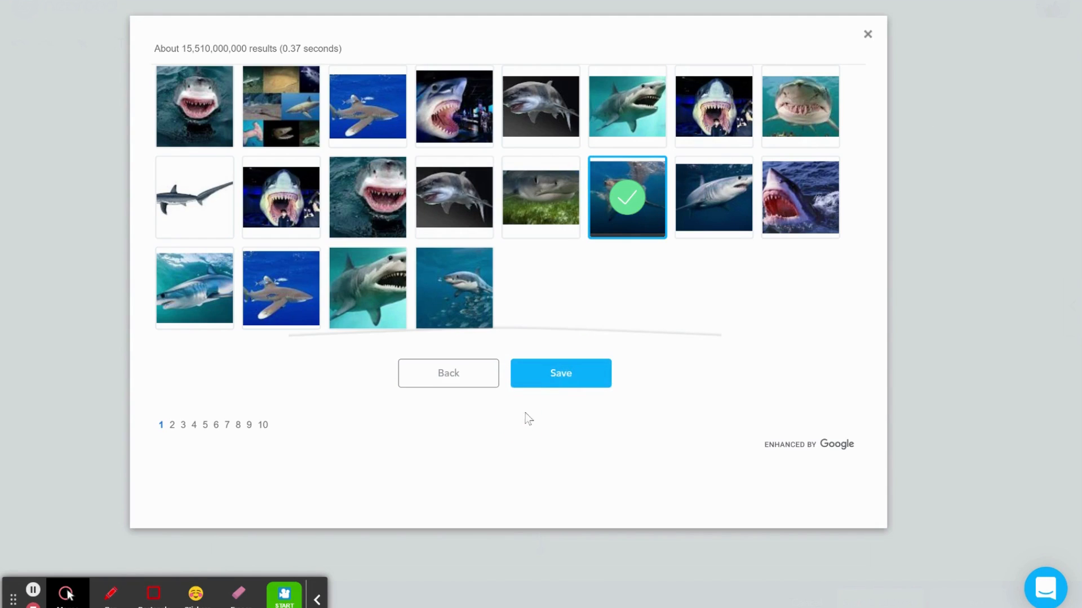
pyautogui.click(562, 375)
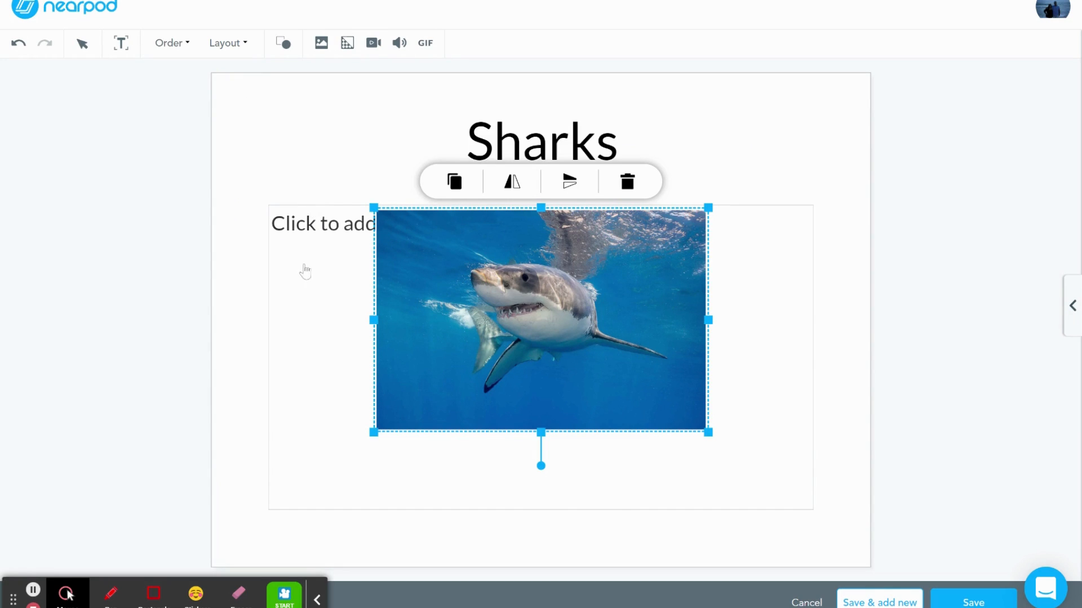
# Step: Delete the empty paragraph placeholder behind the shark photo and save the slide
pyautogui.click(315, 214)
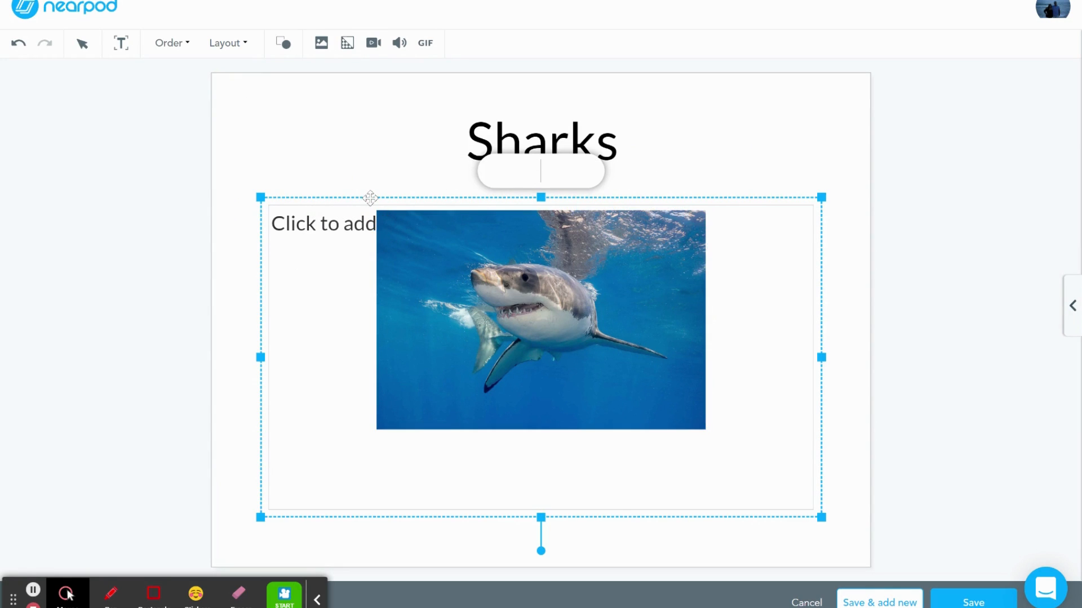
pyautogui.click(570, 170)
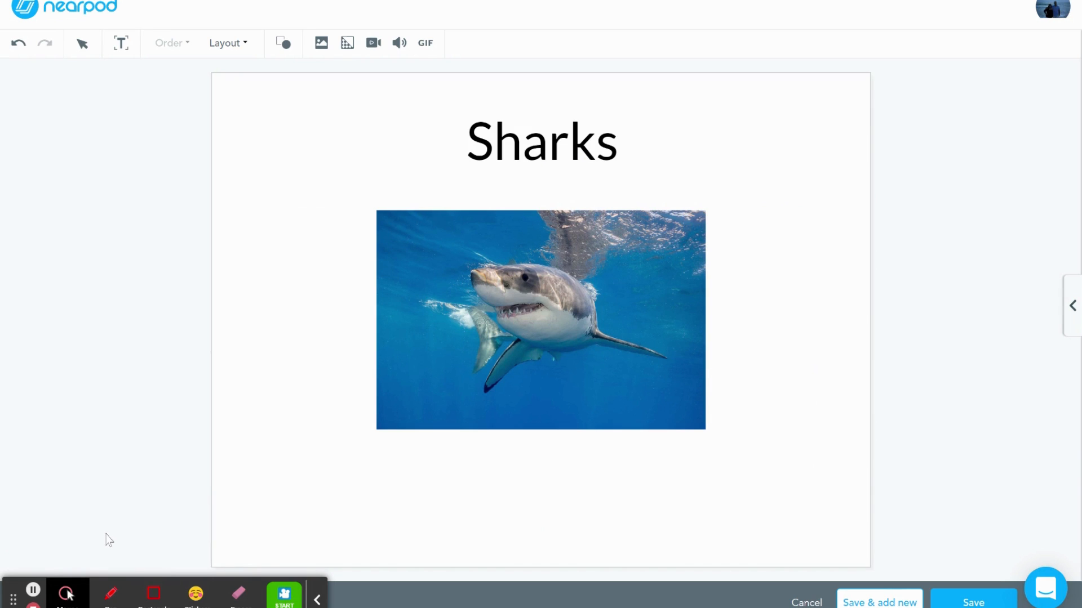
pyautogui.click(973, 602)
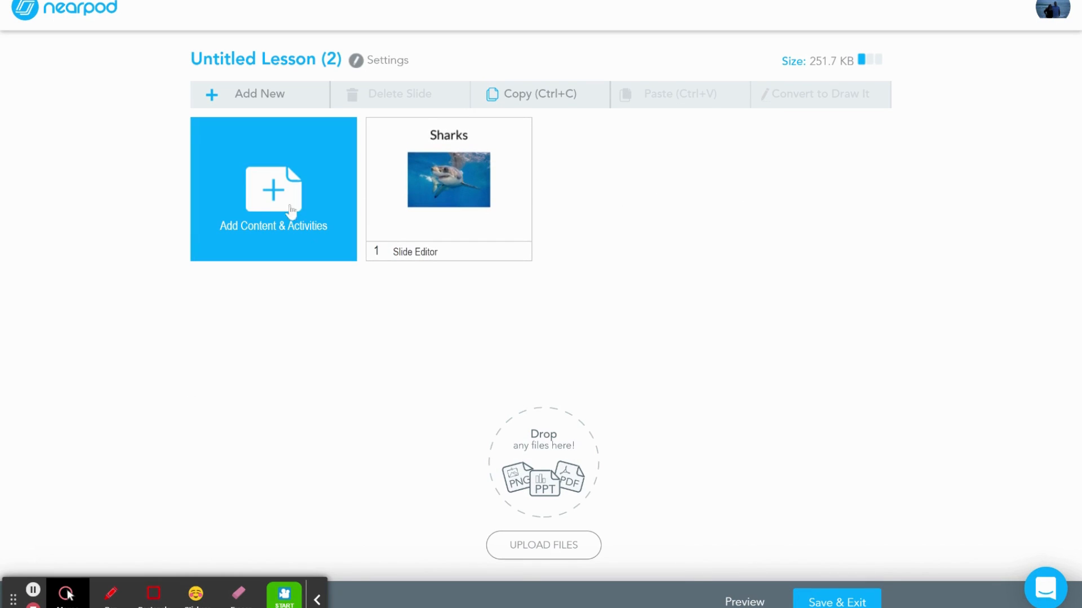
# Step: Add the Great White Shark model from the Nearpod 3D staff picks to the lesson
pyautogui.click(251, 203)
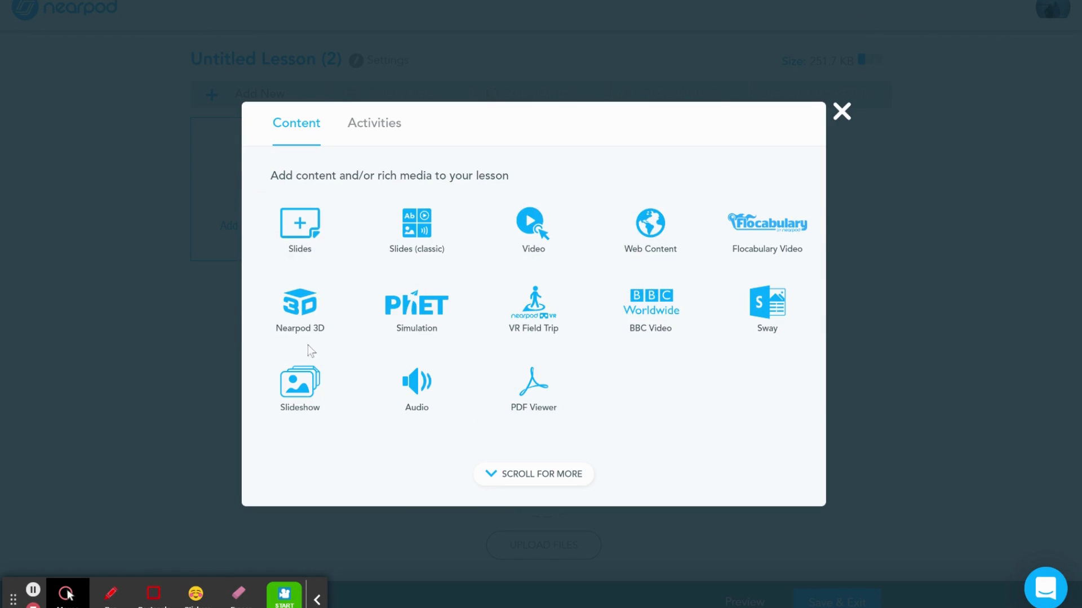
pyautogui.click(300, 329)
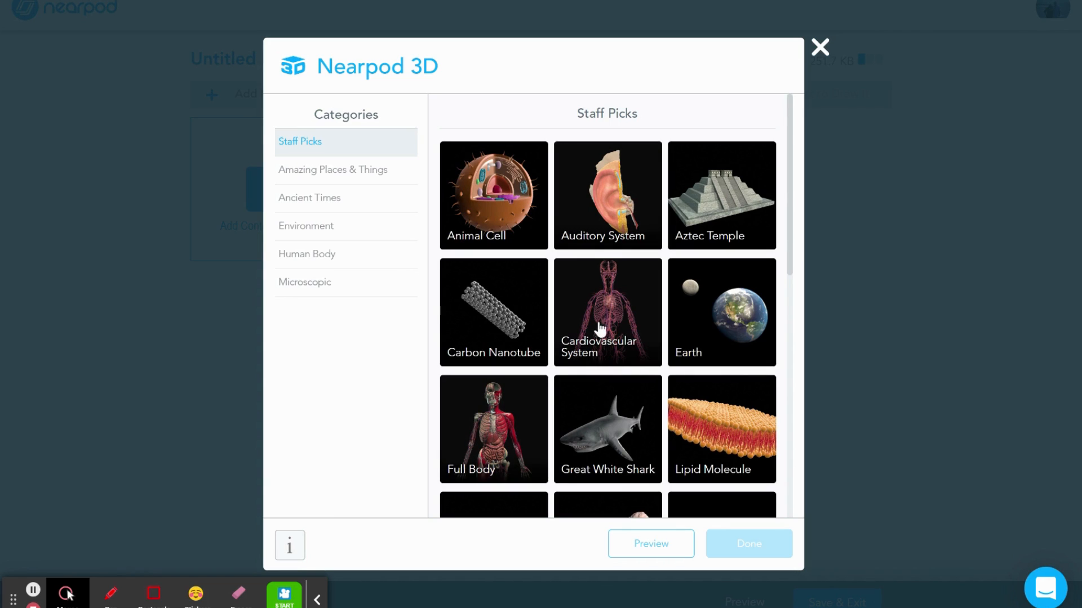
pyautogui.click(613, 438)
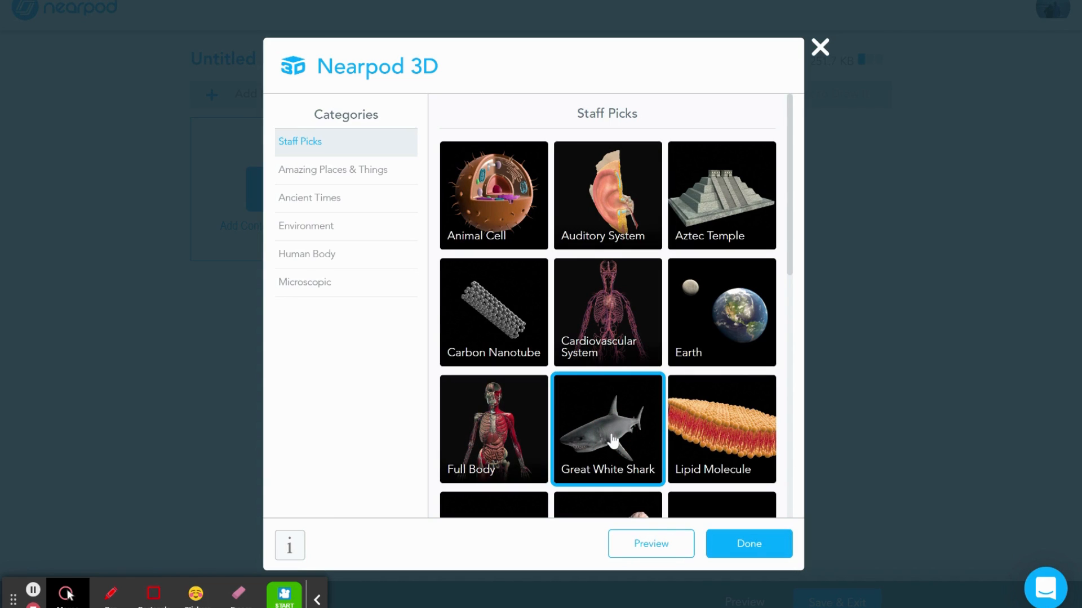
pyautogui.click(741, 552)
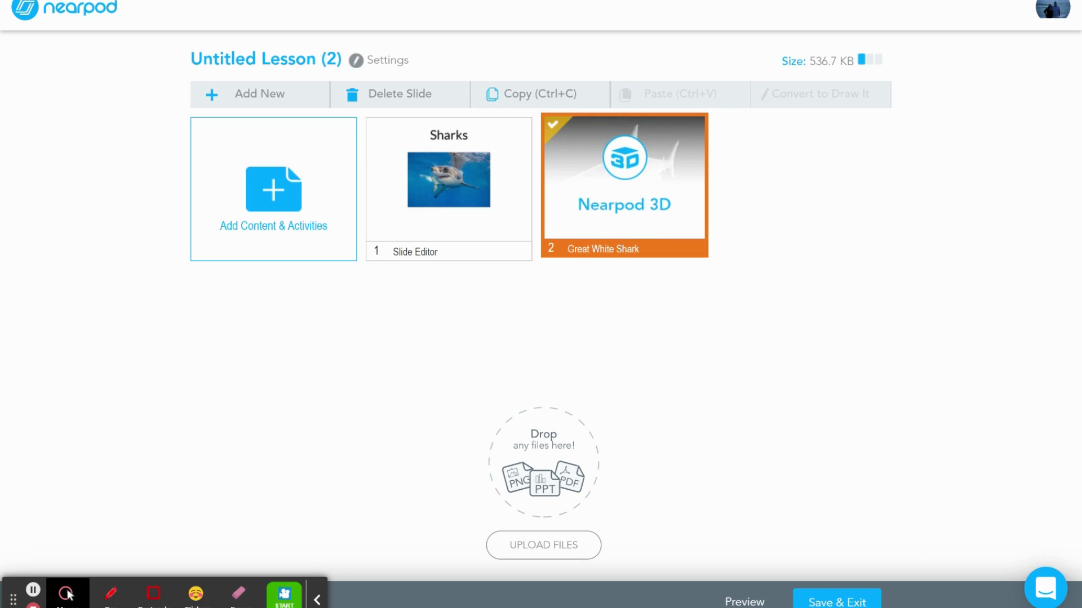
# Step: Preview both slides as a student, rotate and enlarge the 3D shark, and close the preview
pyautogui.click(744, 602)
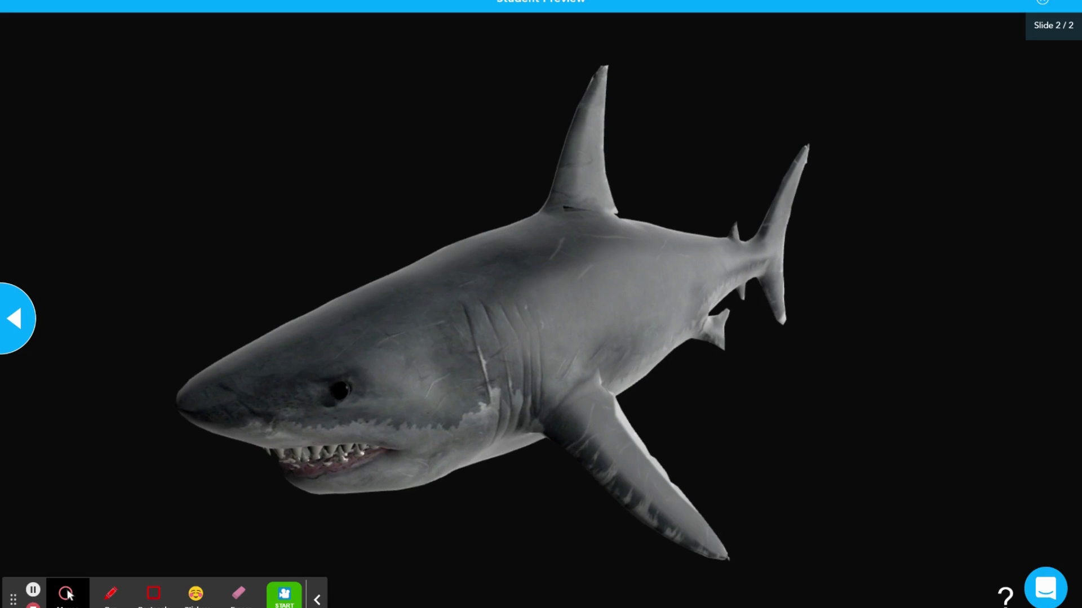
pyautogui.click(13, 321)
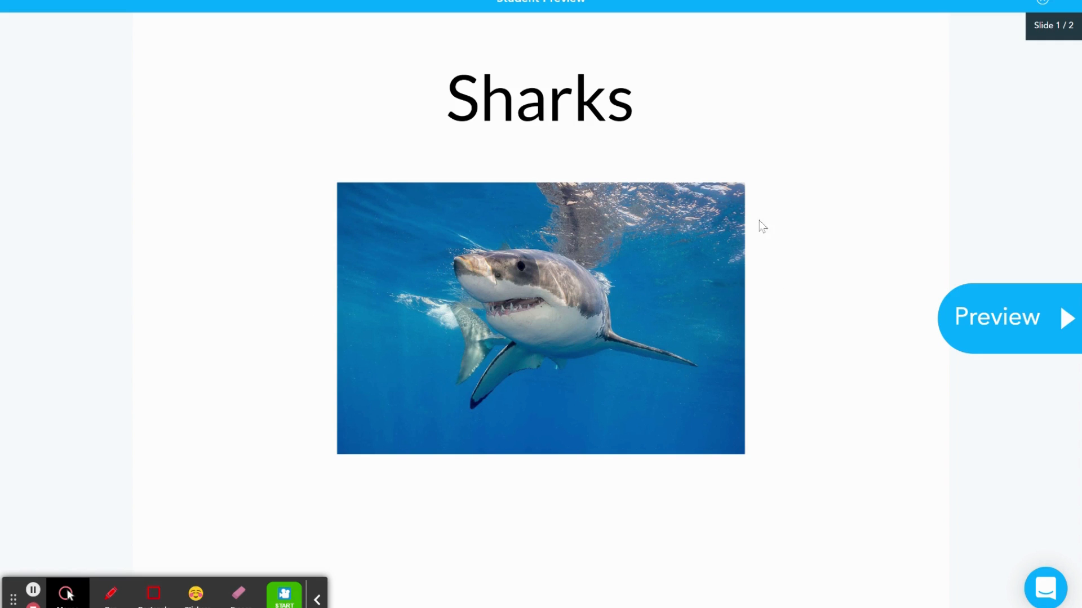
pyautogui.click(1067, 319)
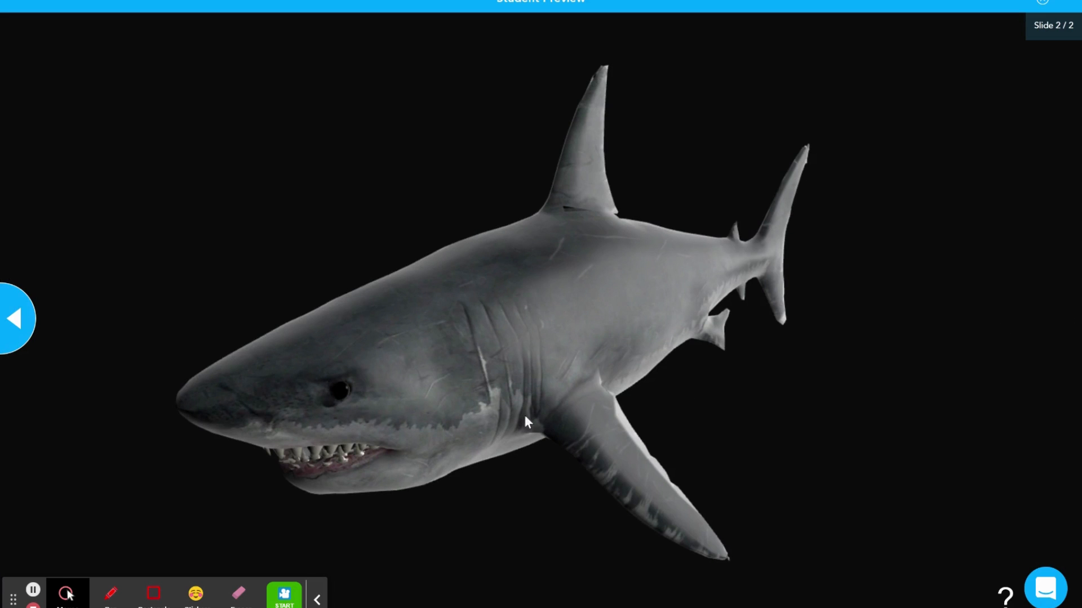
pyautogui.moveTo(650, 399); pyautogui.dragTo(581, 406)
pyautogui.scroll(2, 504, 242)
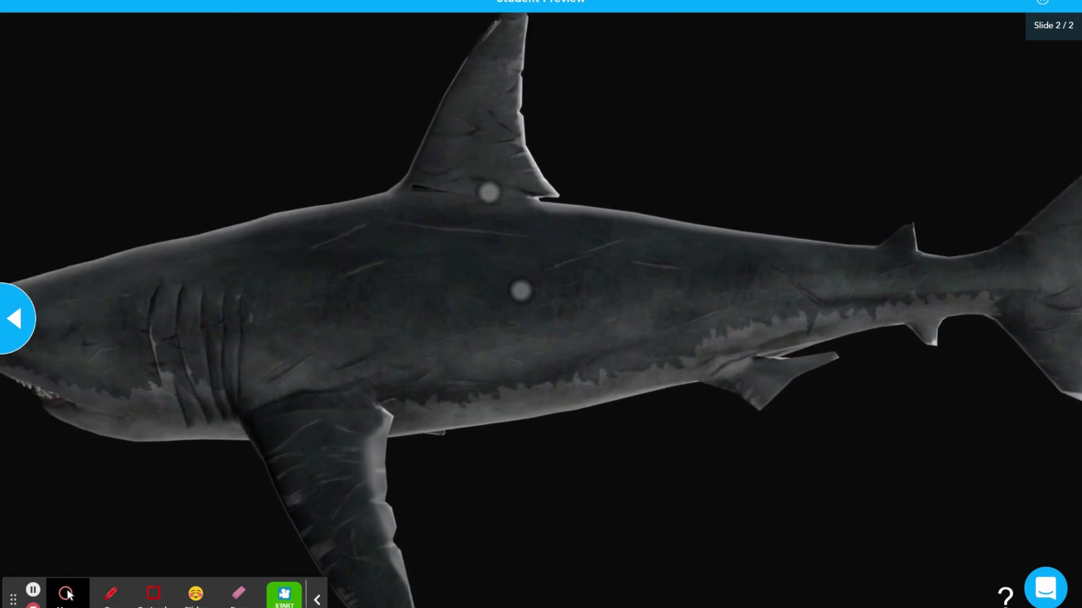
pyautogui.scroll(4, 504, 243)
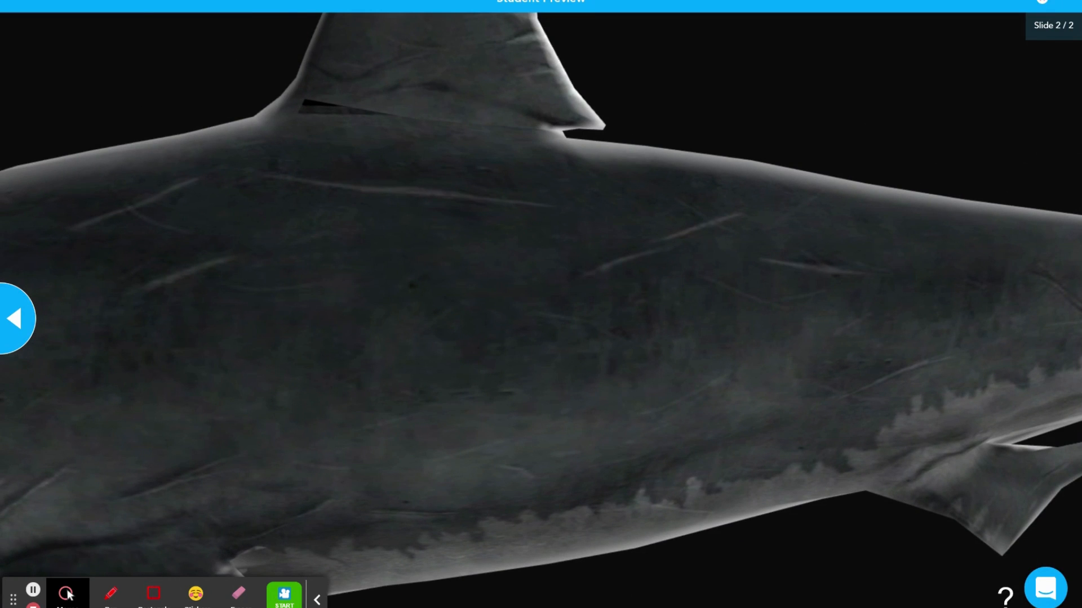
pyautogui.click(1045, 5)
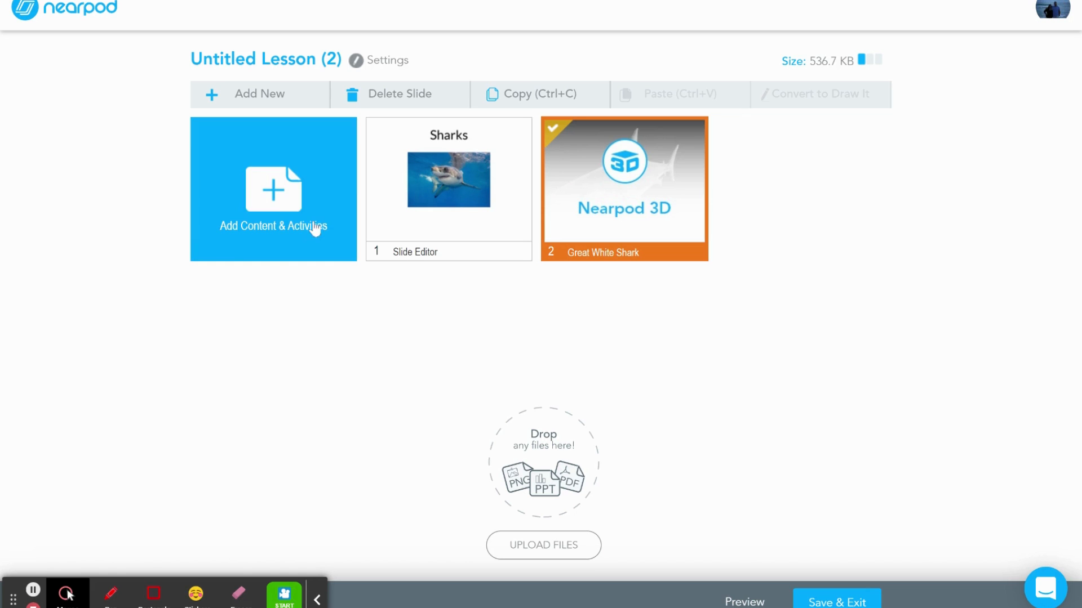
pyautogui.click(299, 203)
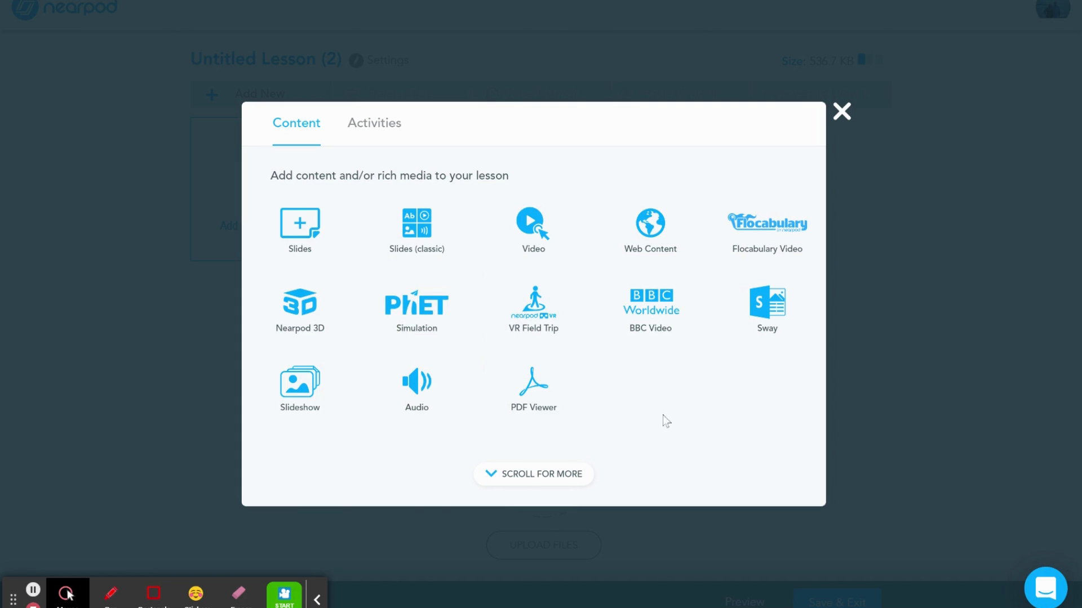
pyautogui.click(374, 125)
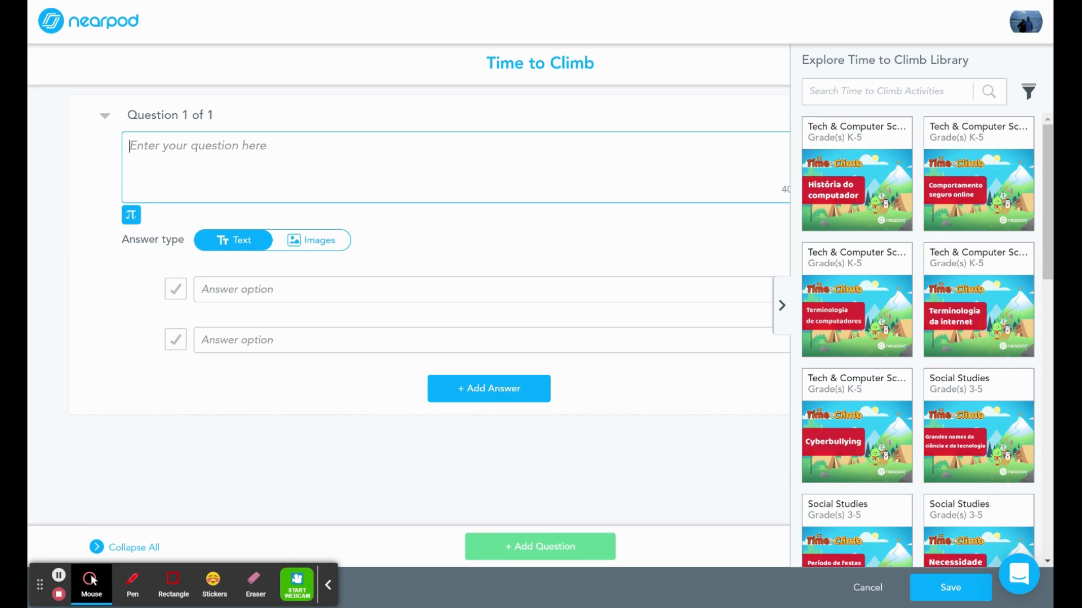
pyautogui.click(861, 590)
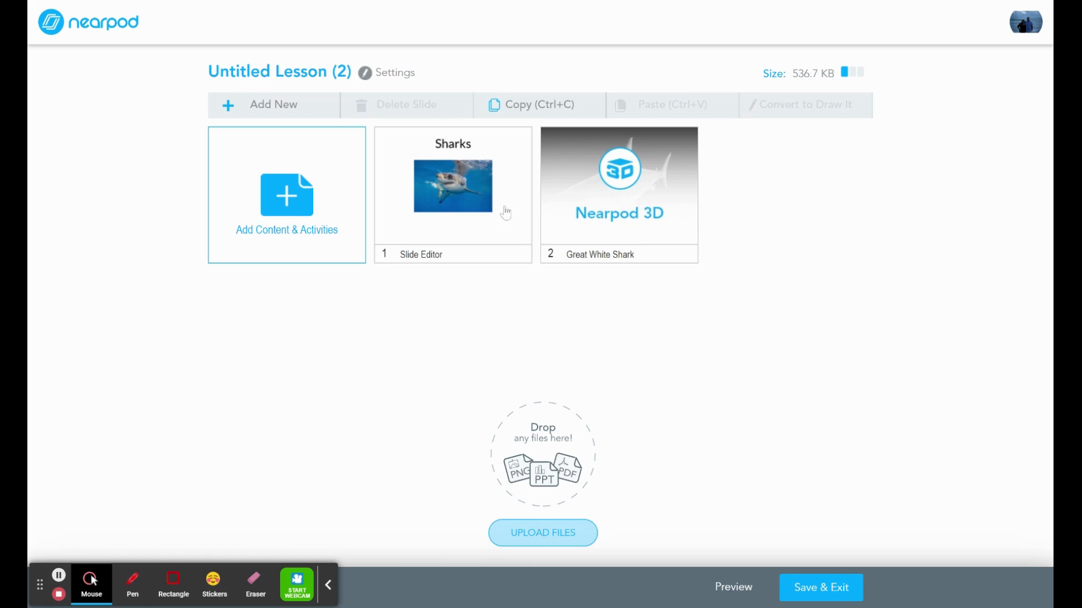
# Step: Add a Draw It activity asking students to draw and label an image of a shark, and save and exit the lesson
pyautogui.click(285, 203)
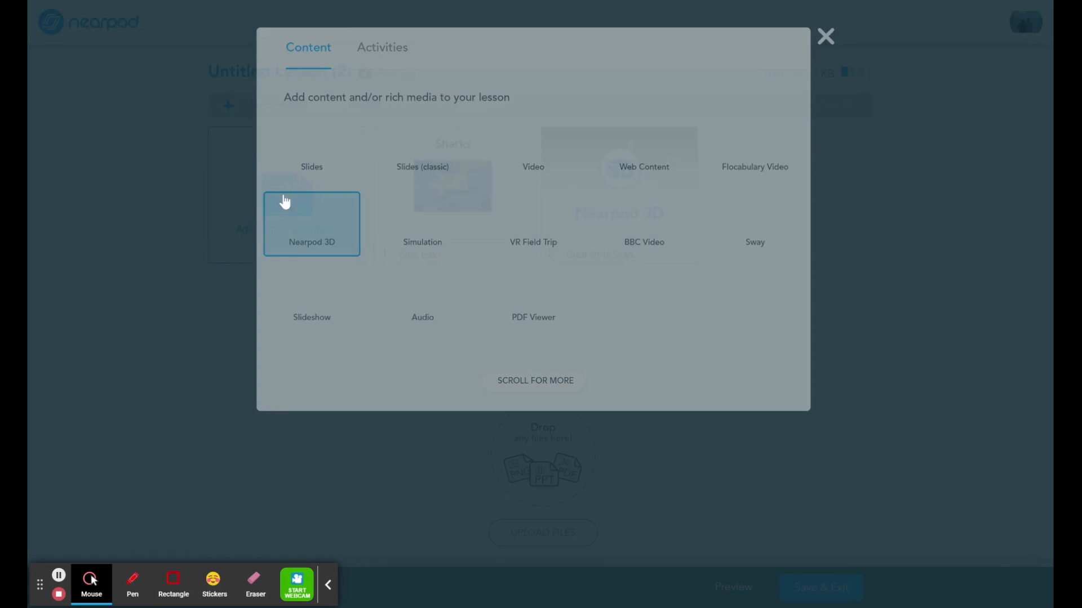
pyautogui.click(383, 131)
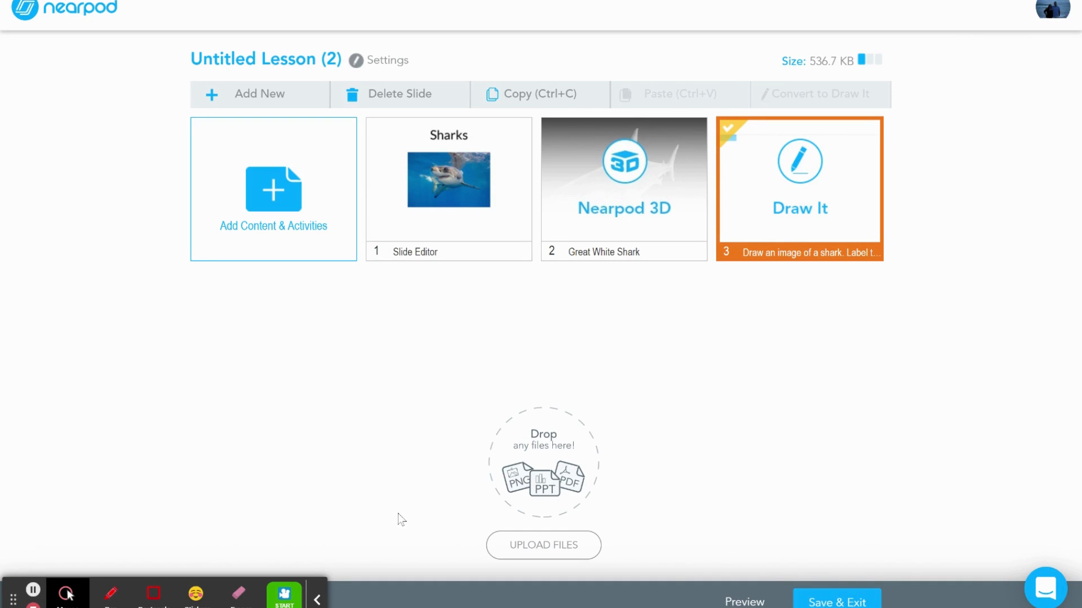
pyautogui.click(816, 604)
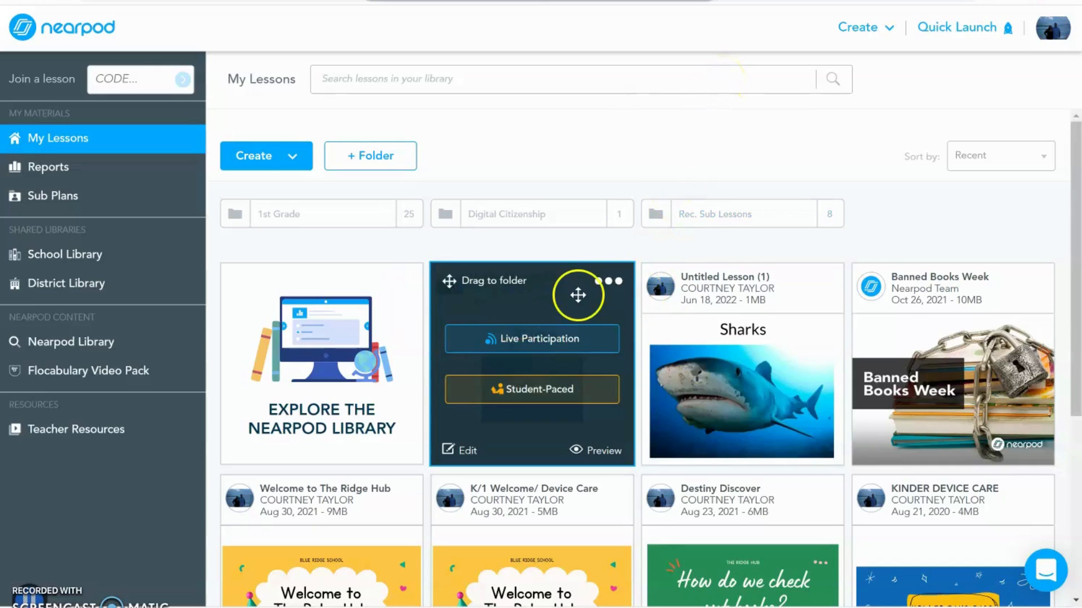
pyautogui.moveTo(489, 344)
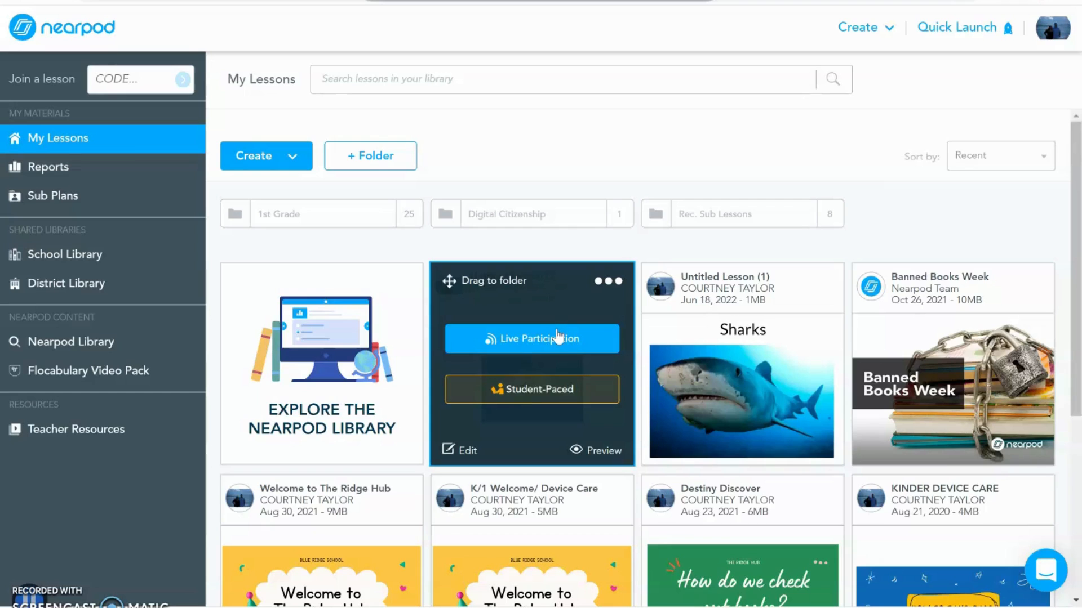
pyautogui.click(535, 391)
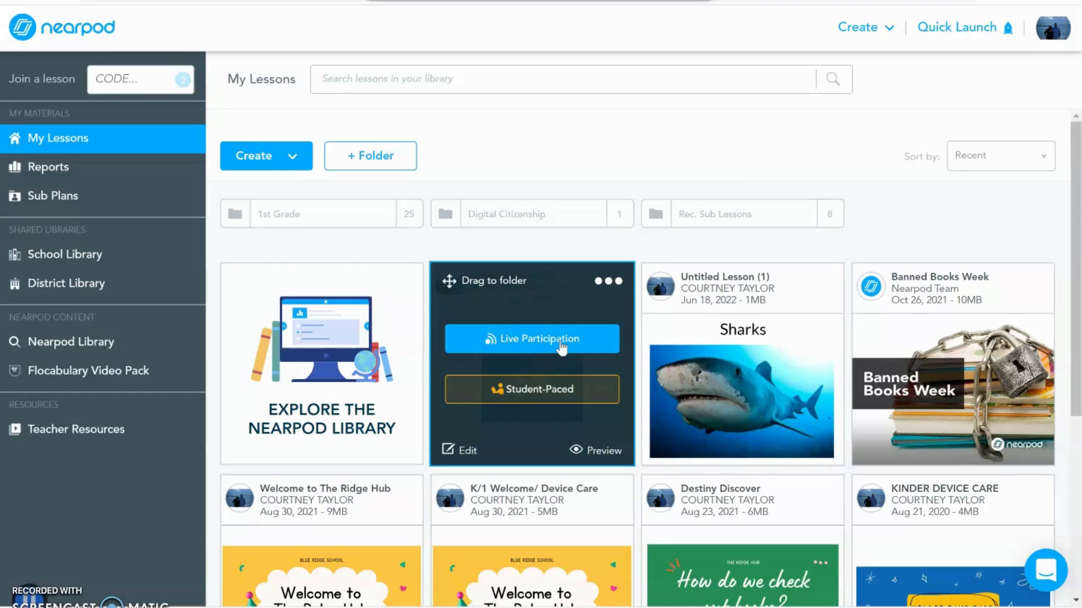
pyautogui.click(522, 391)
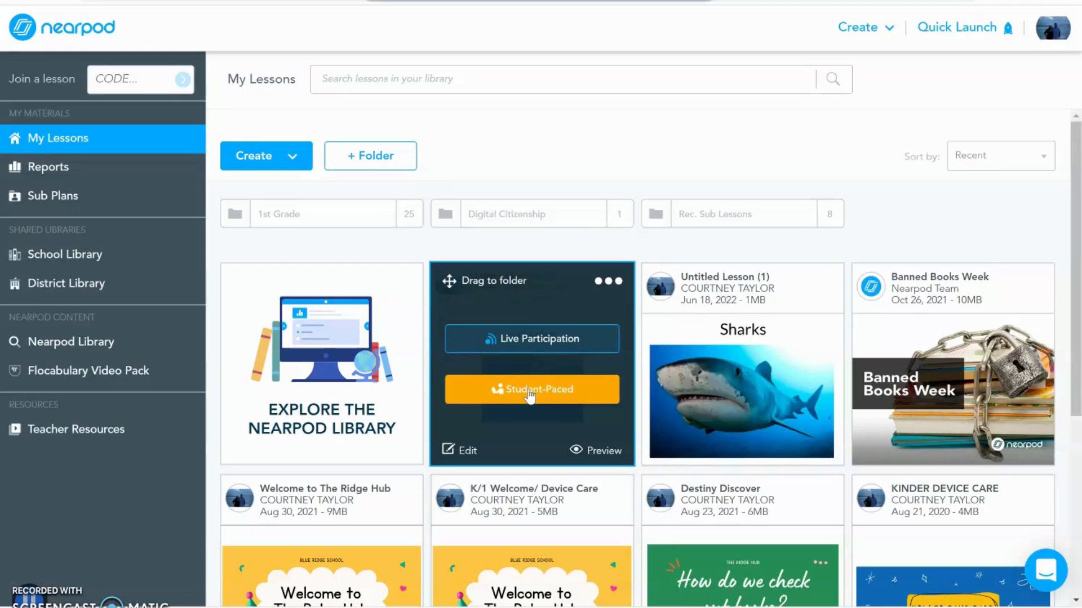